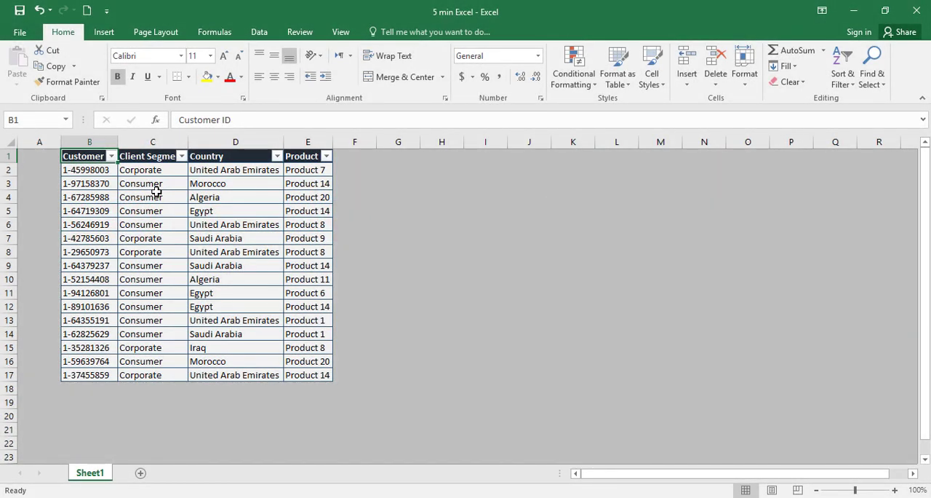
- Filter the Client Segment column to show only the Corporate rows
{"action": "left_click", "coordinate": [181, 156]}
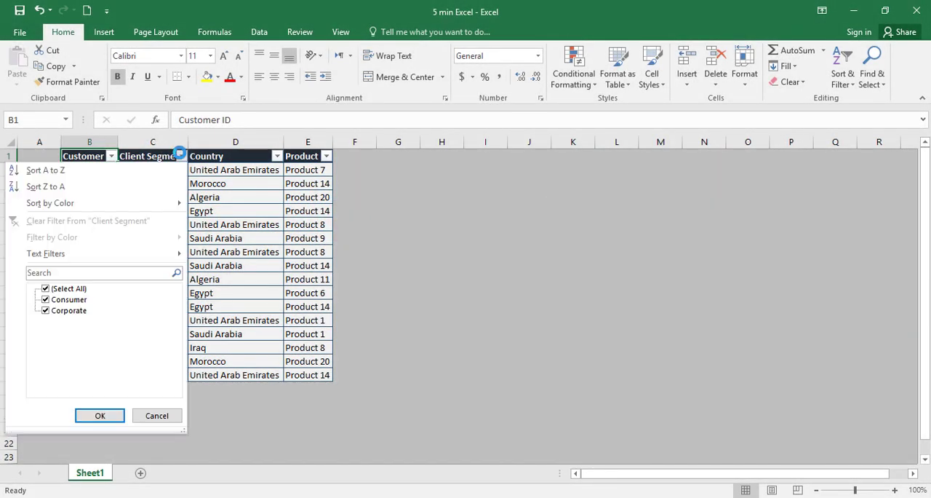
{"action": "left_click", "coordinate": [58, 289]}
{"action": "left_click", "coordinate": [60, 311]}
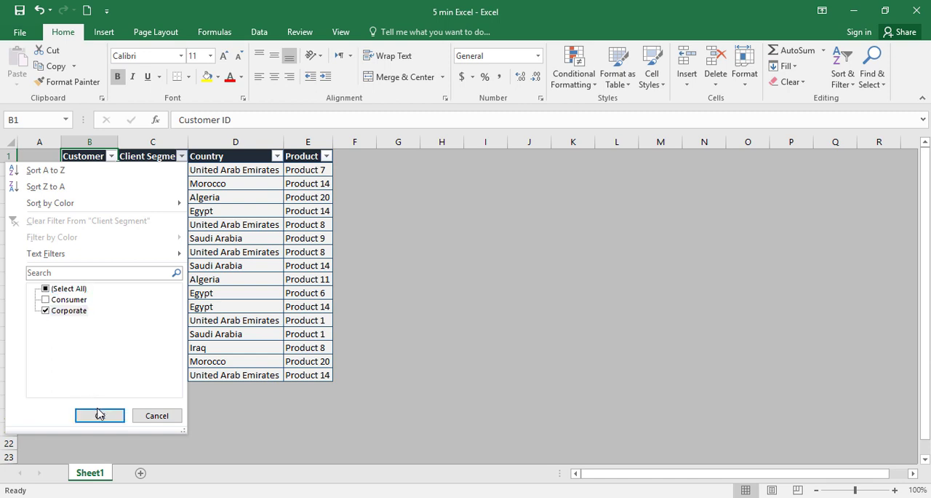
{"action": "left_click", "coordinate": [99, 415]}
- Copy the filtered Client Segment values and try to paste them into the visible cells of column F
{"action": "left_click_drag", "start_coordinate": [145, 170], "coordinate": [150, 223]}
{"action": "key", "text": "ctrl+c"}
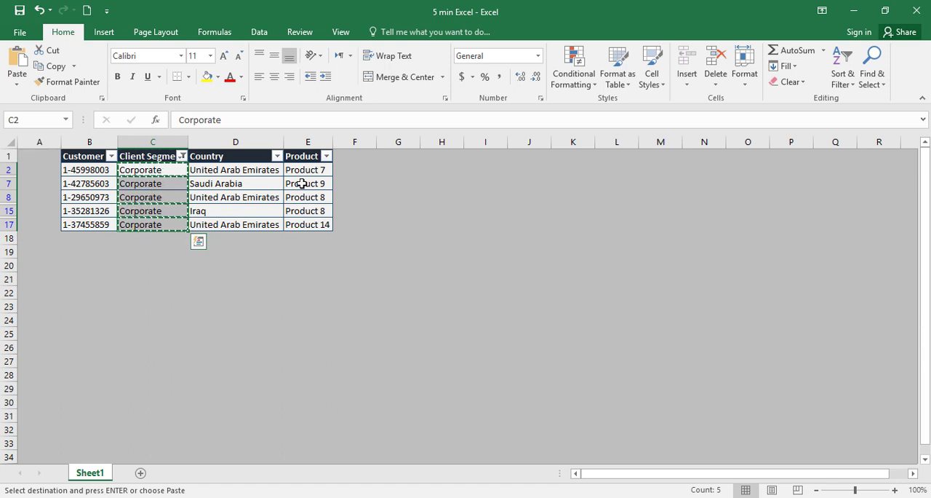
{"action": "left_click", "coordinate": [355, 170]}
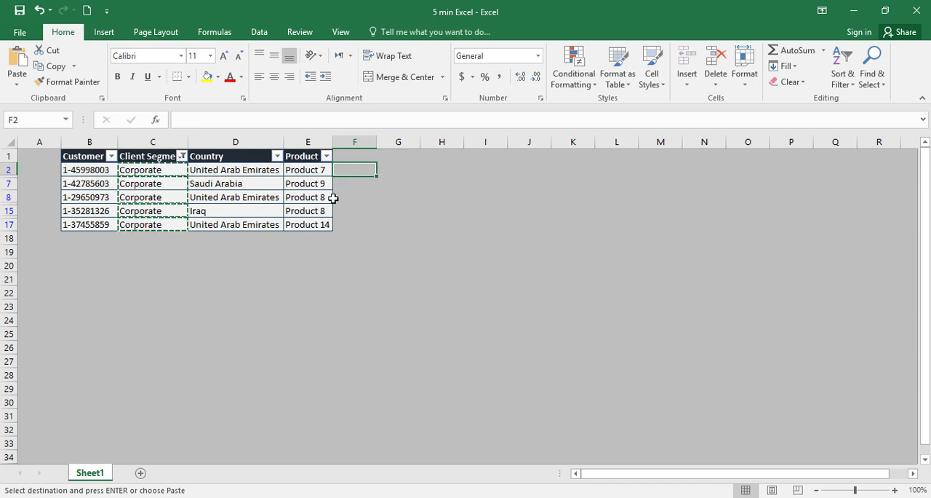
{"action": "left_click_drag", "start_coordinate": [347, 174], "coordinate": [350, 221]}
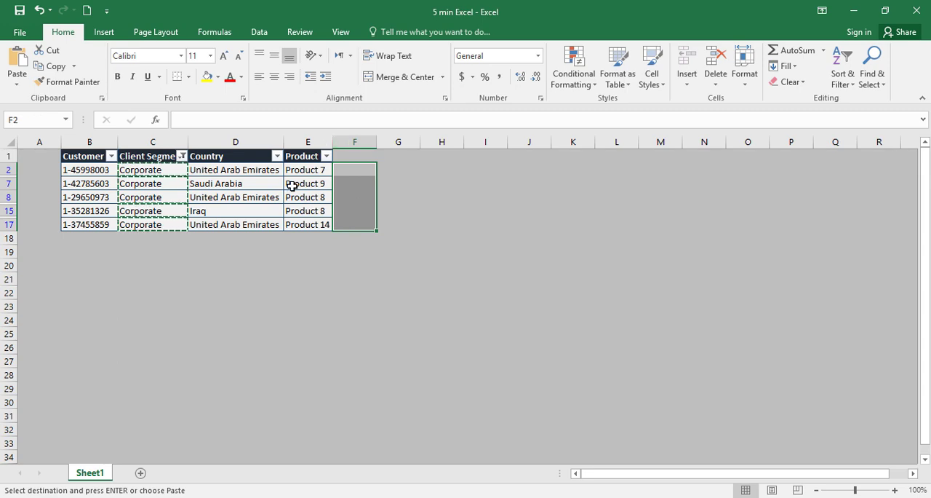
{"action": "key", "text": "ctrl+v"}
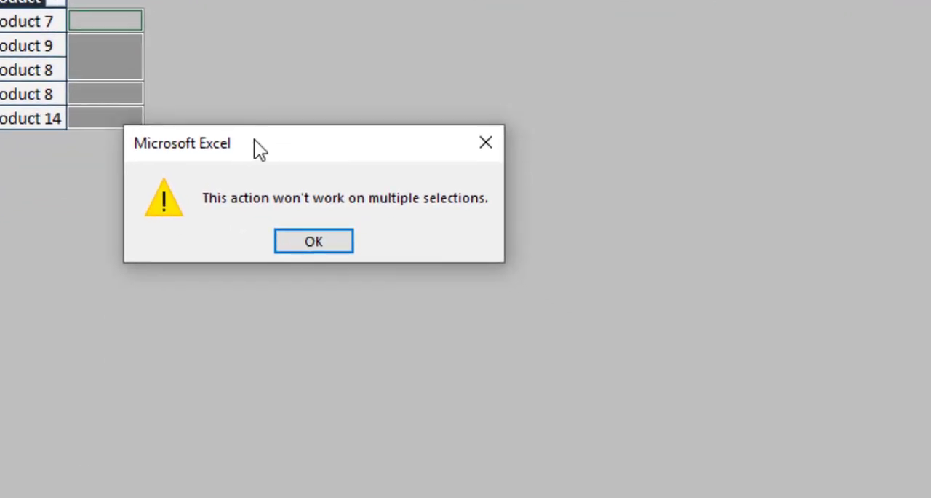
{"action": "left_click_drag", "start_coordinate": [254, 139], "coordinate": [240, 135]}
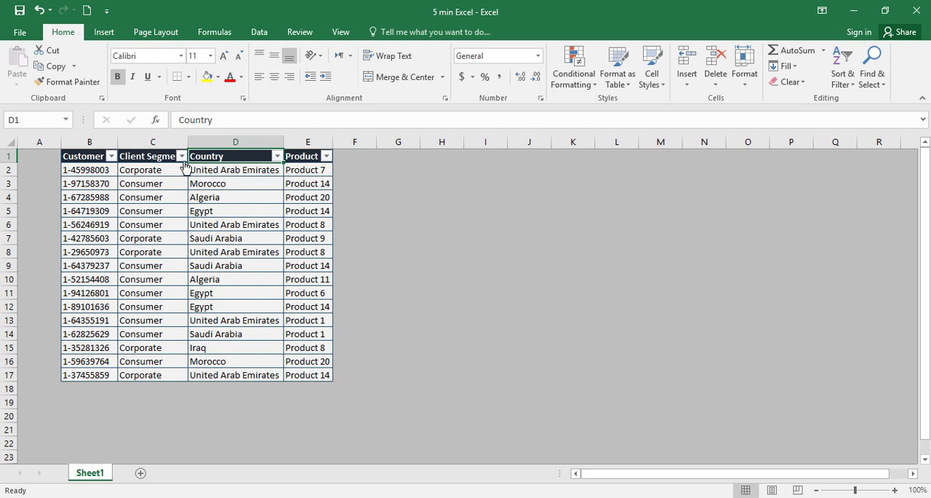
- Filter the table by Client Segment so that only Corporate records are displayed
{"action": "left_click_drag", "start_coordinate": [151, 169], "coordinate": [154, 375]}
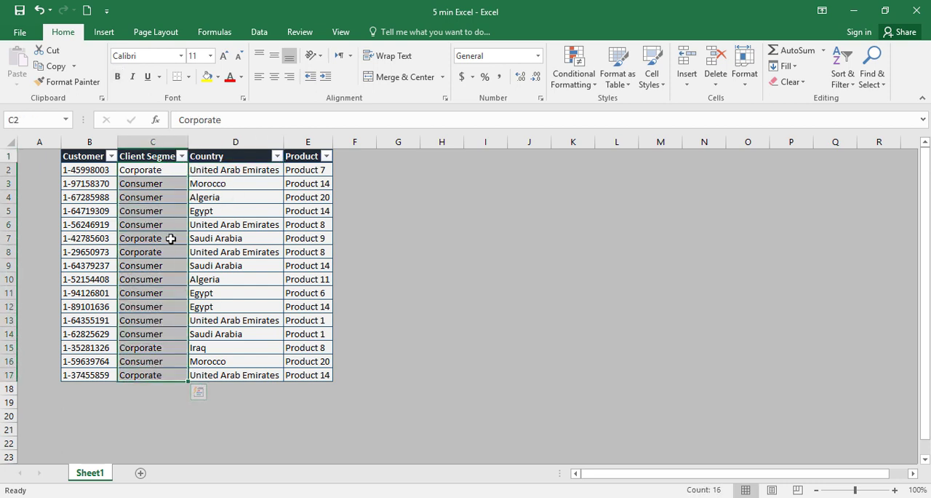
{"action": "left_click", "coordinate": [181, 157]}
{"action": "left_click", "coordinate": [76, 289]}
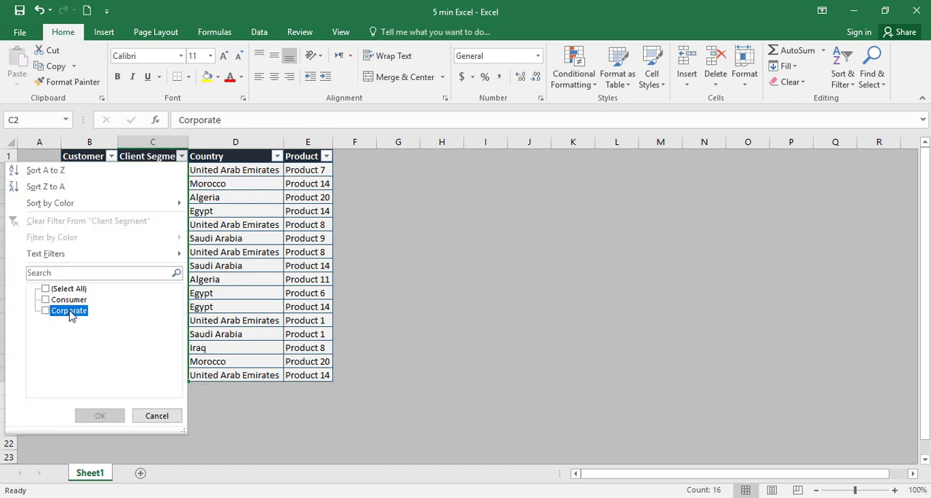
{"action": "left_click", "coordinate": [70, 312]}
{"action": "left_click", "coordinate": [99, 416]}
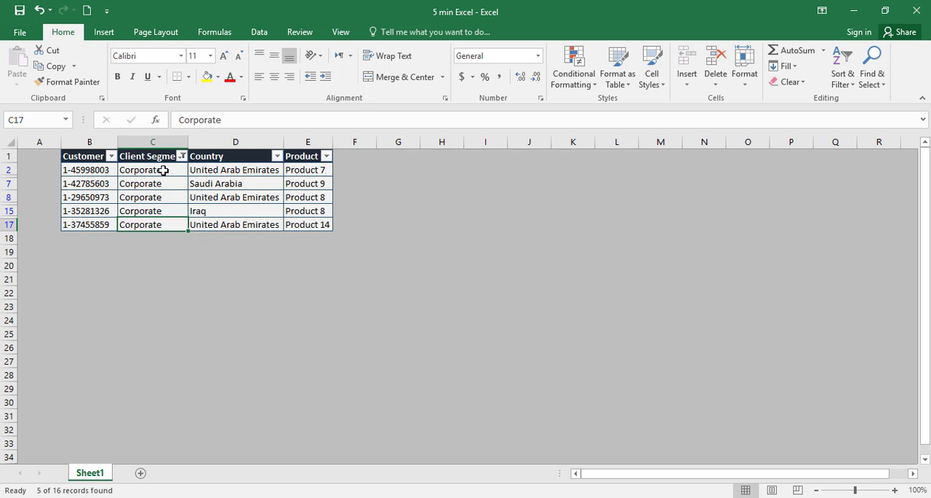
- Copy the visible Client Segment values and paste them starting at cell G2
{"action": "left_click_drag", "start_coordinate": [162, 171], "coordinate": [162, 221]}
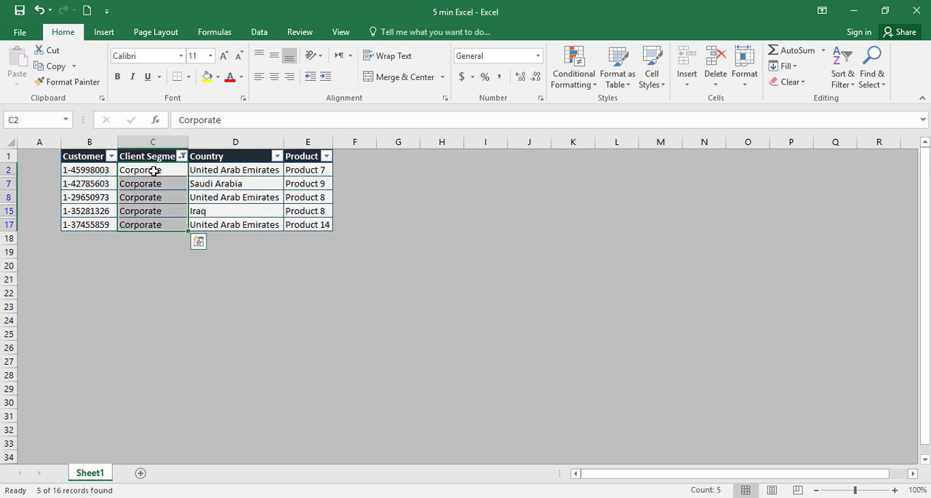
{"action": "key", "text": "ctrl+c"}
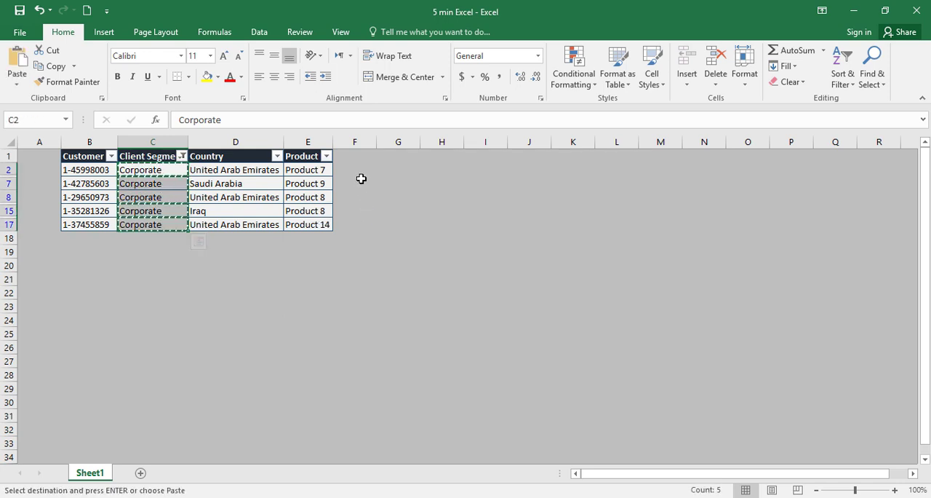
{"action": "left_click", "coordinate": [359, 169]}
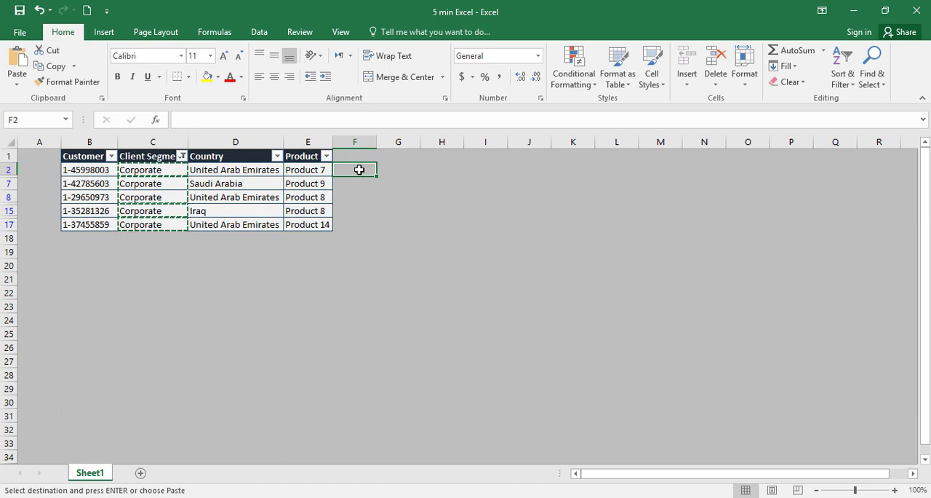
{"action": "left_click", "coordinate": [397, 169]}
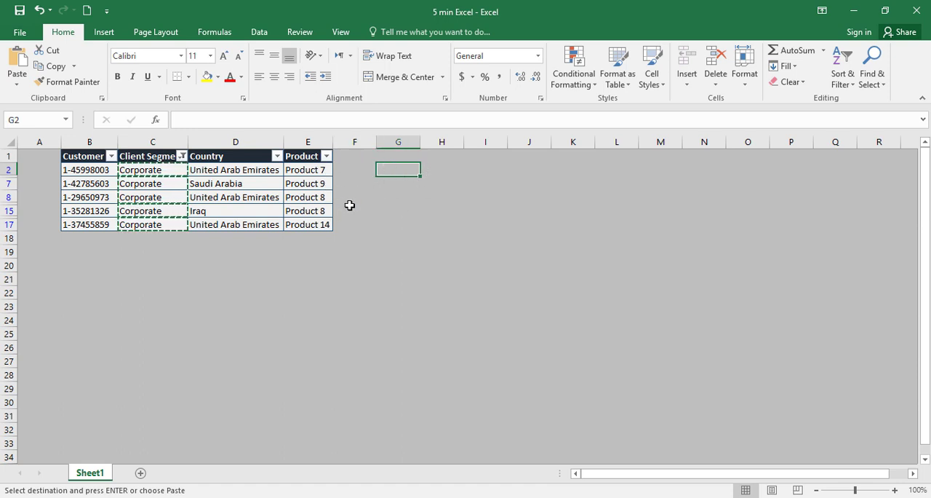
{"action": "key", "text": "ctrl+v"}
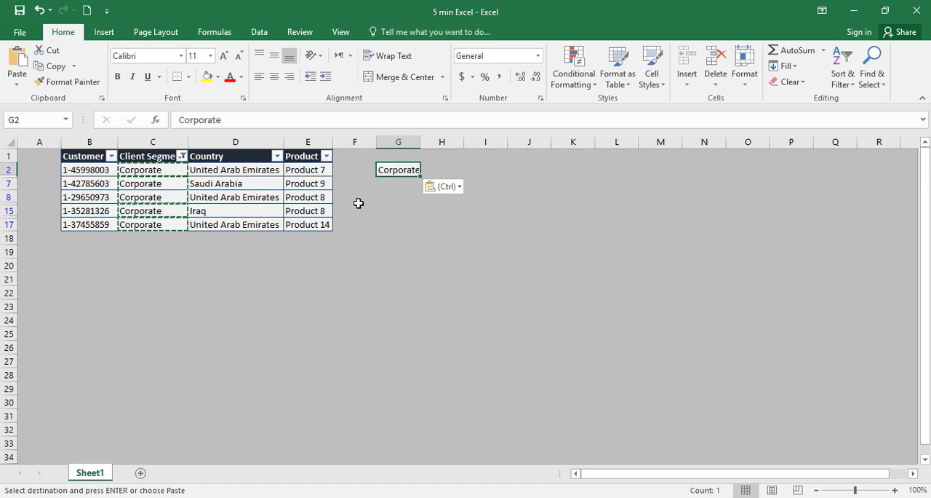
- Clear the table's filter and select the pasted values in G2:G6 to check which rows they landed in
{"action": "left_click", "coordinate": [844, 77]}
{"action": "left_click", "coordinate": [860, 166]}
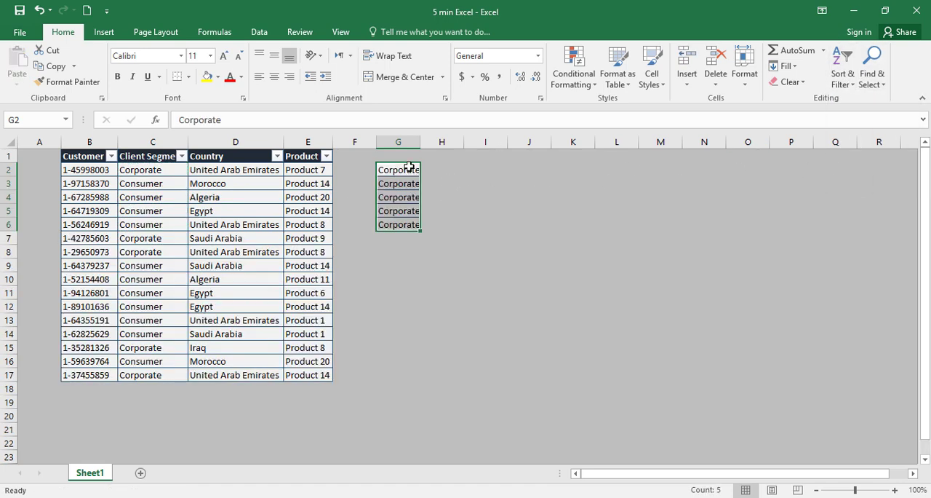
{"action": "left_click_drag", "start_coordinate": [409, 170], "coordinate": [411, 222]}
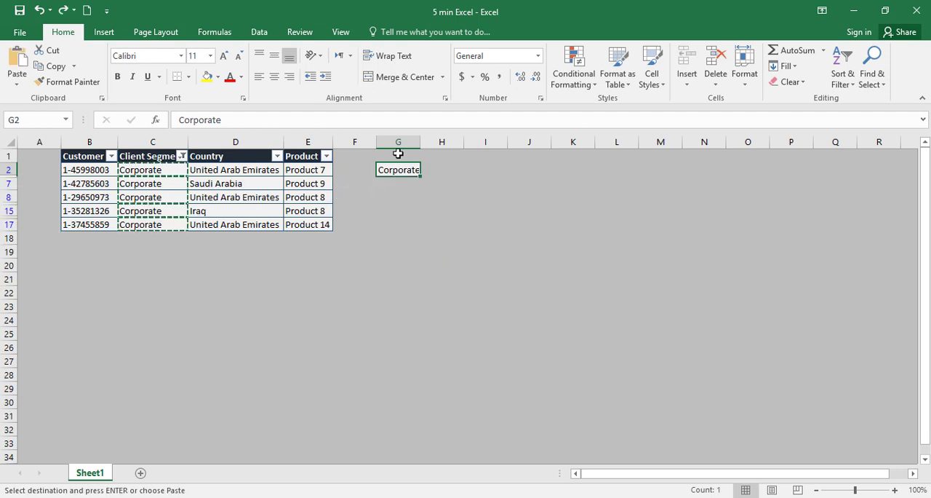
- Remove the pasted values from column G and cancel the pending copy selection
{"action": "key", "text": "Delete"}
{"action": "left_click", "coordinate": [485, 251]}
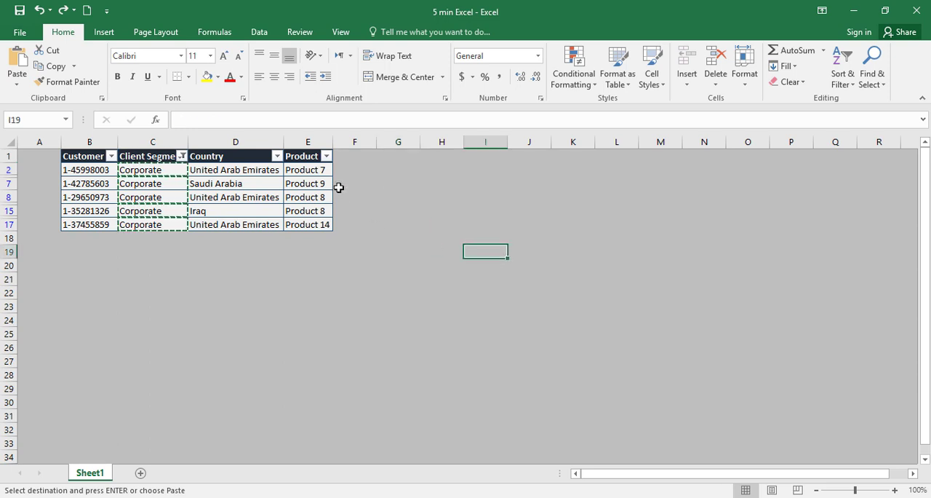
{"action": "key", "text": "Escape"}
{"action": "left_click", "coordinate": [398, 197]}
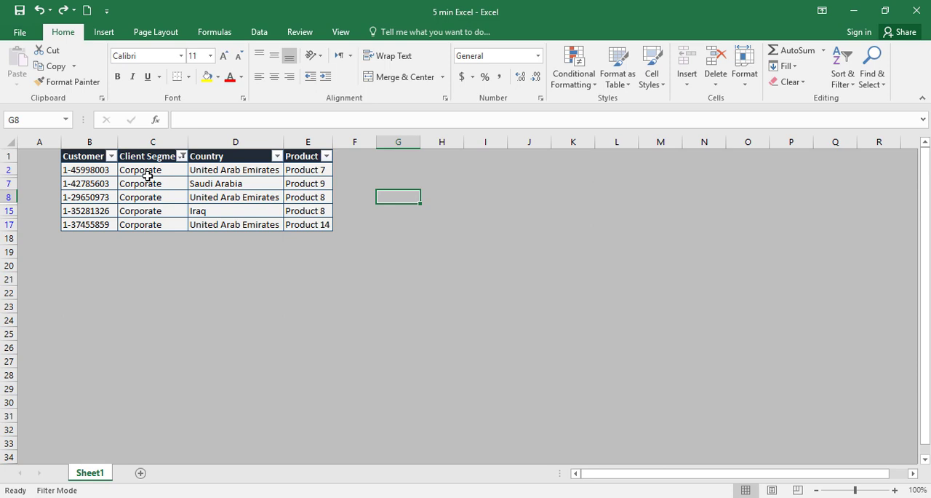
{"action": "key", "text": "Right"}
{"action": "key", "text": "Right"}
{"action": "key", "text": "Right"}
{"action": "key", "text": "Right"}
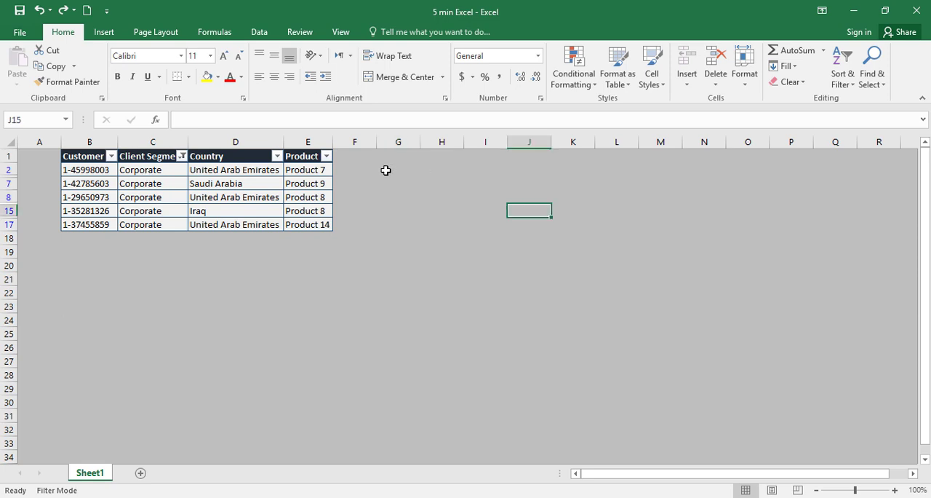
- Enter =C2 in cell G2 and fill the formula down the visible rows to G17
{"action": "left_click", "coordinate": [402, 169]}
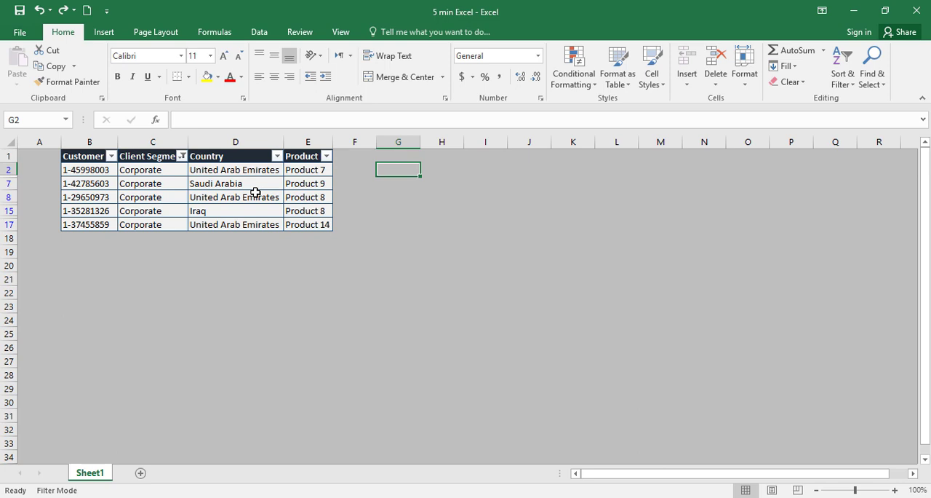
{"action": "type", "text": "="}
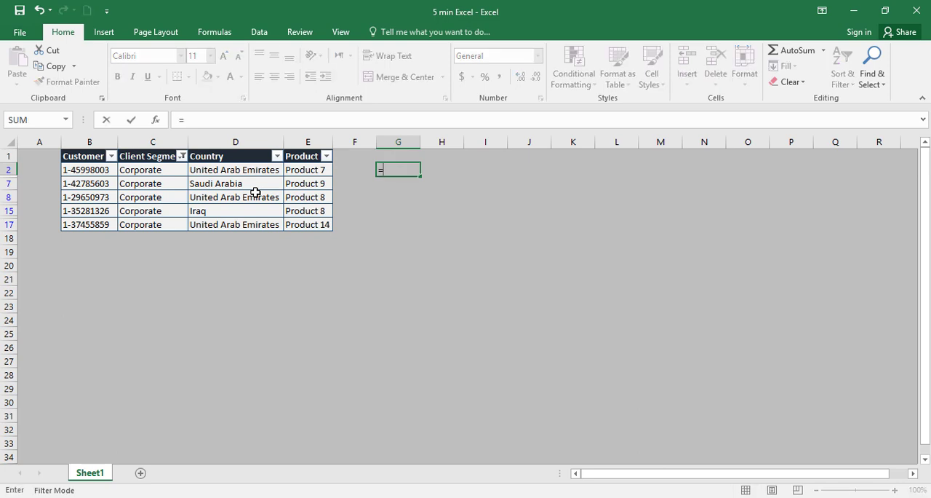
{"action": "left_click", "coordinate": [141, 169]}
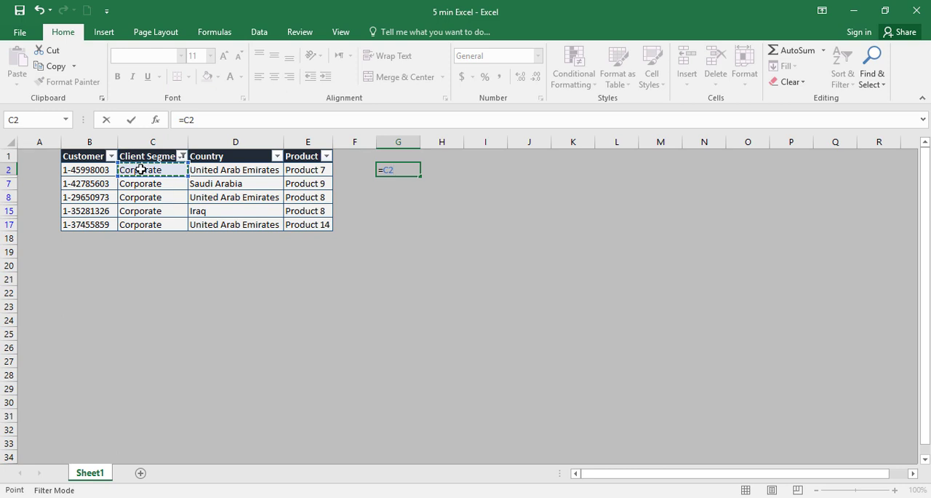
{"action": "key", "text": "Return"}
{"action": "left_click", "coordinate": [407, 170]}
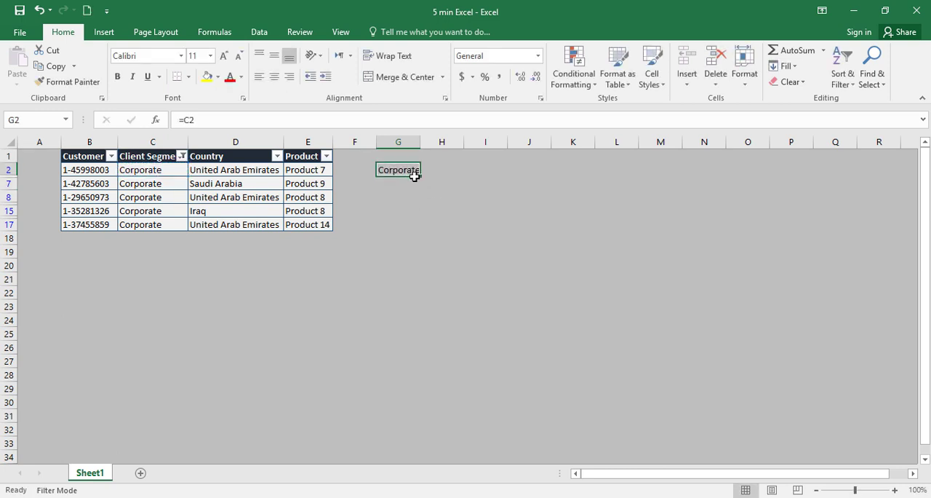
{"action": "left_click_drag", "start_coordinate": [421, 176], "coordinate": [408, 233]}
- Clear the table's filter to check which rows of column G were filled, and undo the clearing
{"action": "left_click", "coordinate": [604, 182]}
{"action": "left_click", "coordinate": [848, 77]}
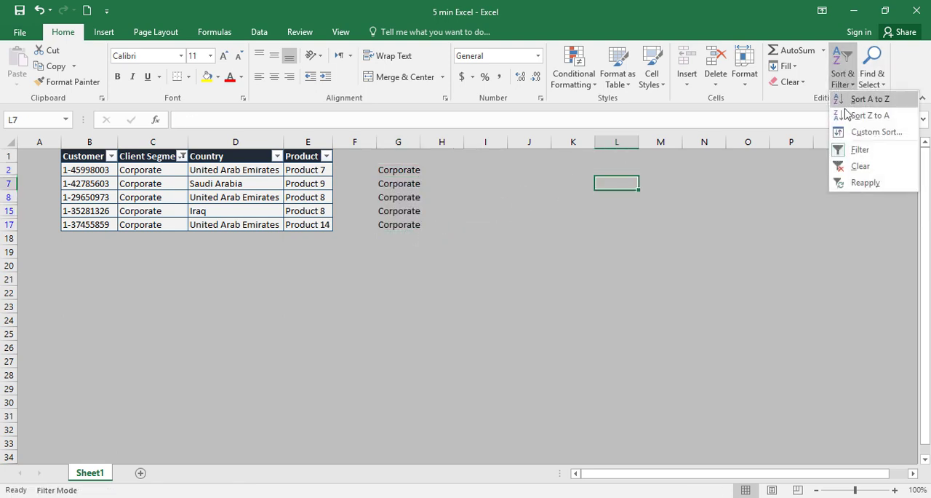
{"action": "left_click", "coordinate": [847, 166]}
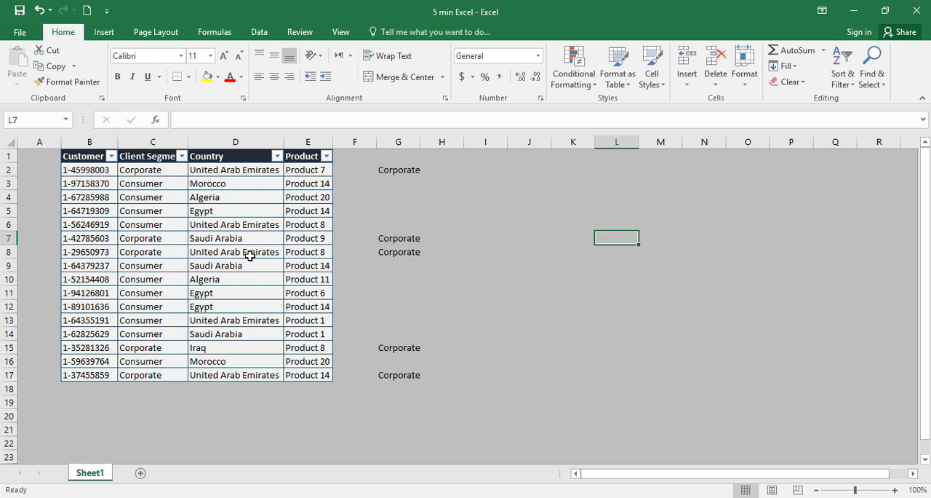
{"action": "left_click", "coordinate": [840, 81]}
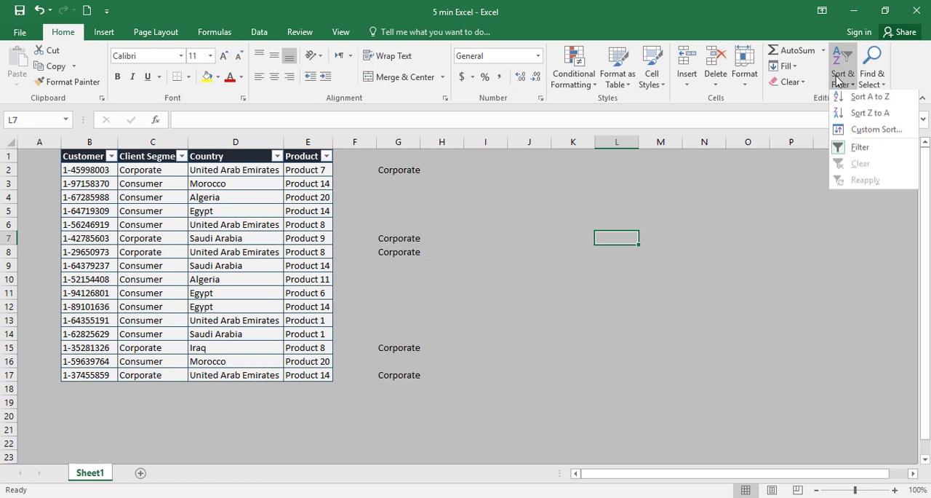
{"action": "left_click", "coordinate": [623, 180]}
{"action": "key", "text": "ctrl+z"}
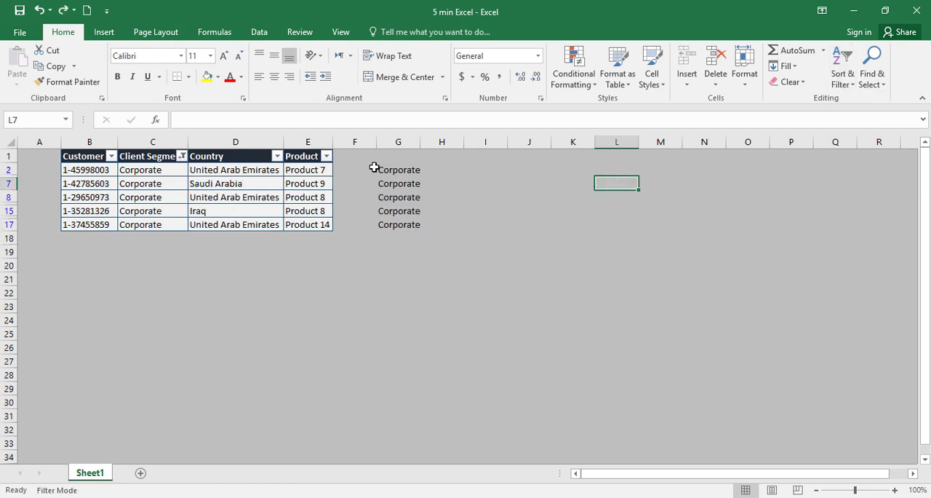
- Delete the formulas in the visible cells of G2:G17 and enter =C2 again in G2
{"action": "left_click_drag", "start_coordinate": [395, 173], "coordinate": [388, 218]}
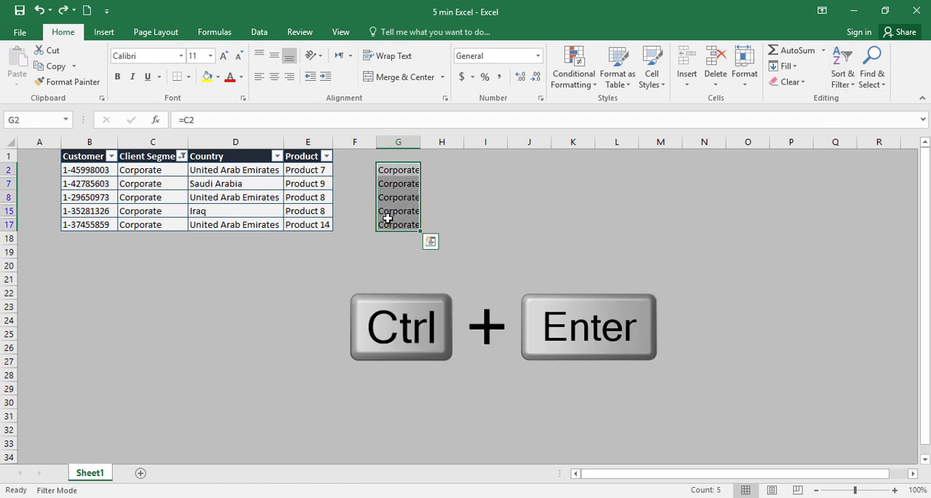
{"action": "key", "text": "Delete"}
{"action": "left_click", "coordinate": [389, 167]}
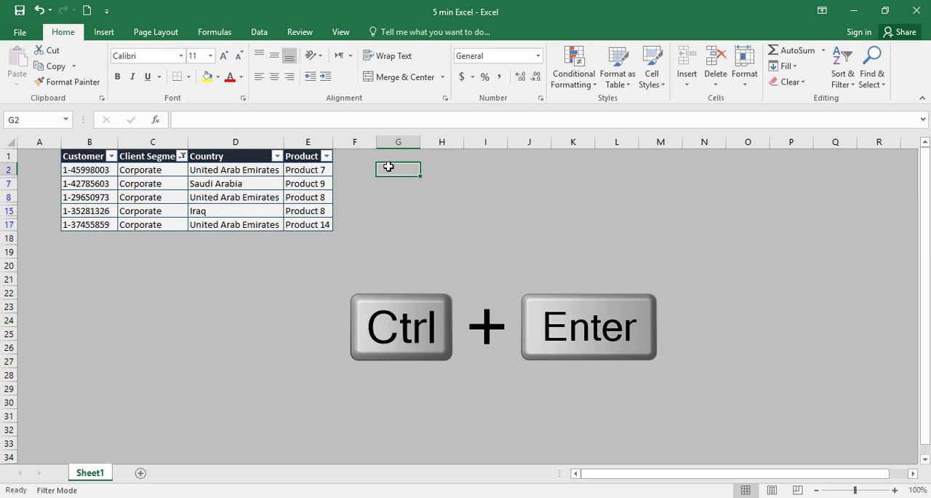
{"action": "type", "text": "="}
{"action": "left_click", "coordinate": [167, 169]}
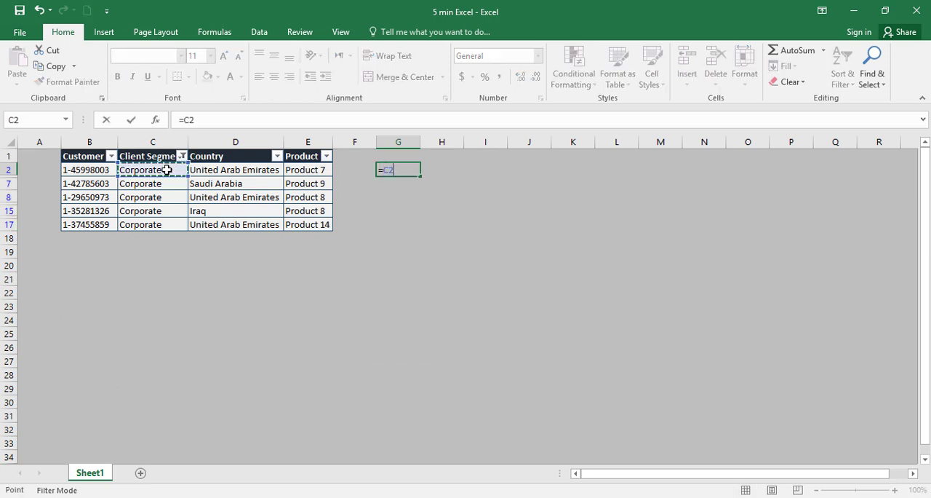
{"action": "key", "text": "Return"}
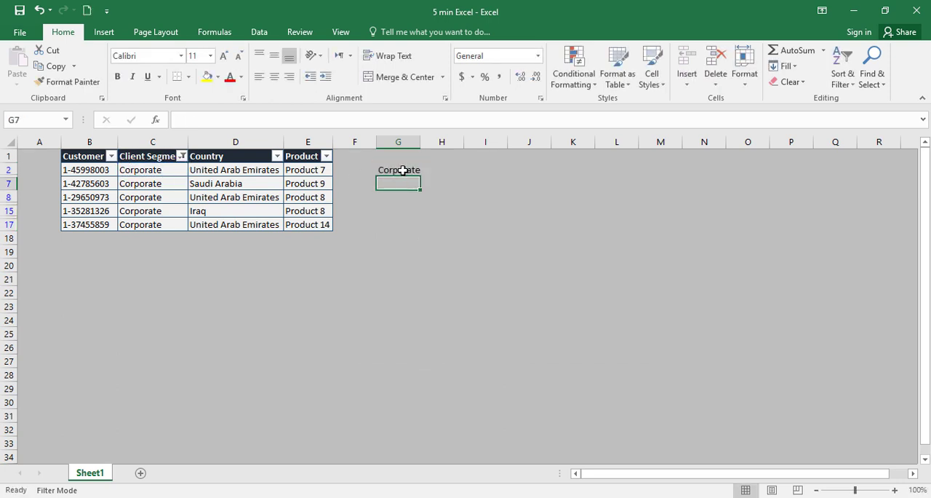
- Enter G2's formula =C2 into all visible cells of G2:G17 at once
{"action": "left_click_drag", "start_coordinate": [402, 170], "coordinate": [403, 225]}
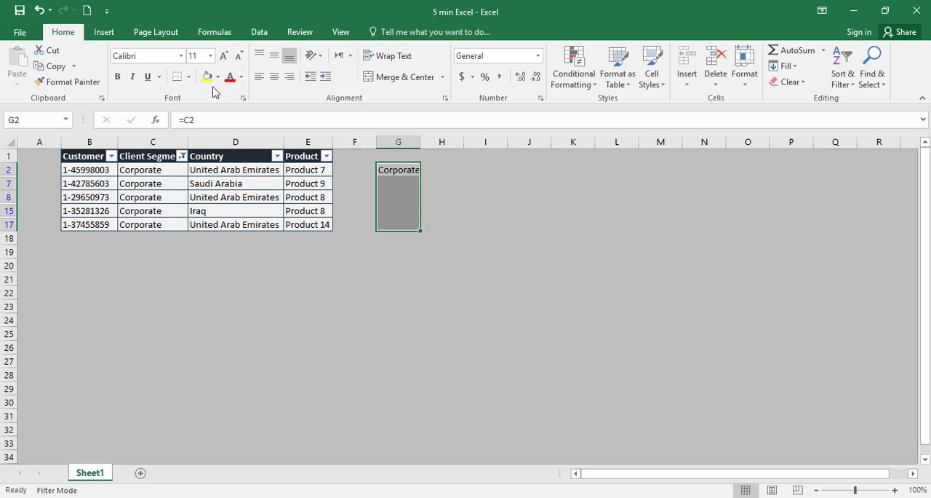
{"action": "left_click", "coordinate": [223, 120]}
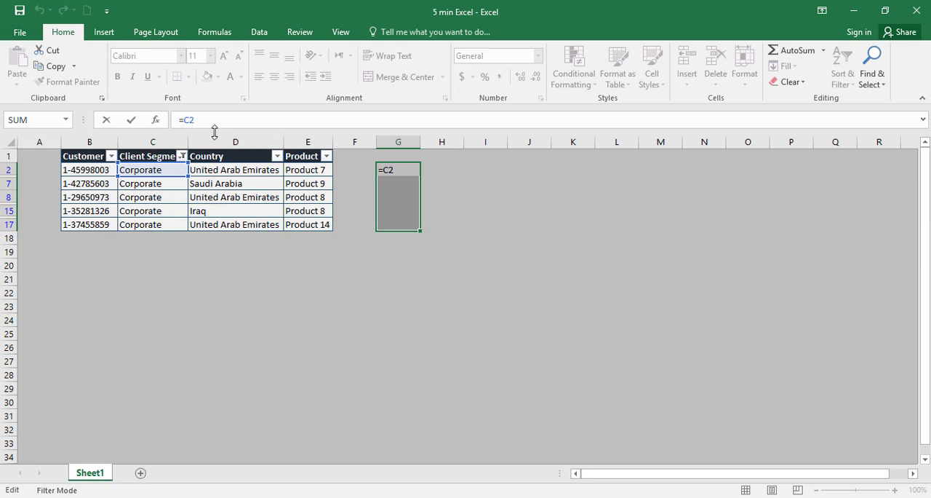
{"action": "key", "text": "ctrl+Return"}
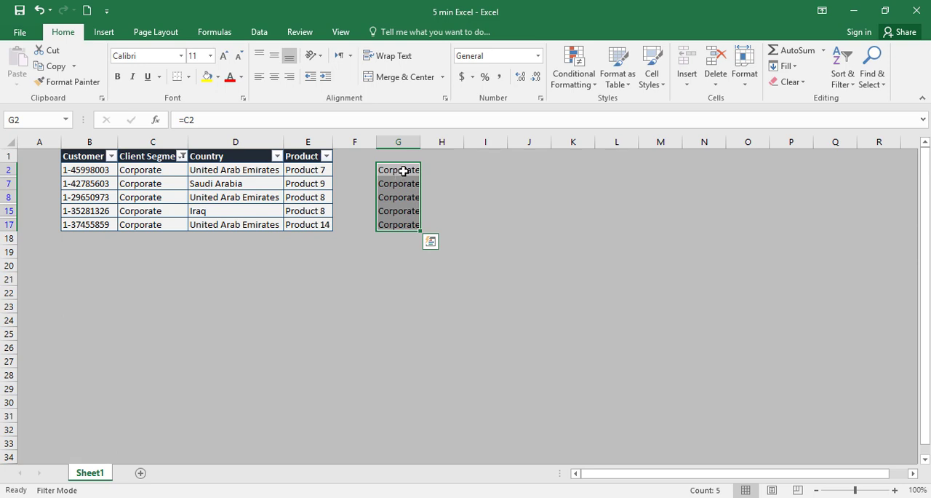
- Clear the formulas from the visible cells of G2:G17
{"action": "left_click_drag", "start_coordinate": [403, 168], "coordinate": [399, 225]}
{"action": "key", "text": "Delete"}
{"action": "left_click", "coordinate": [406, 169]}
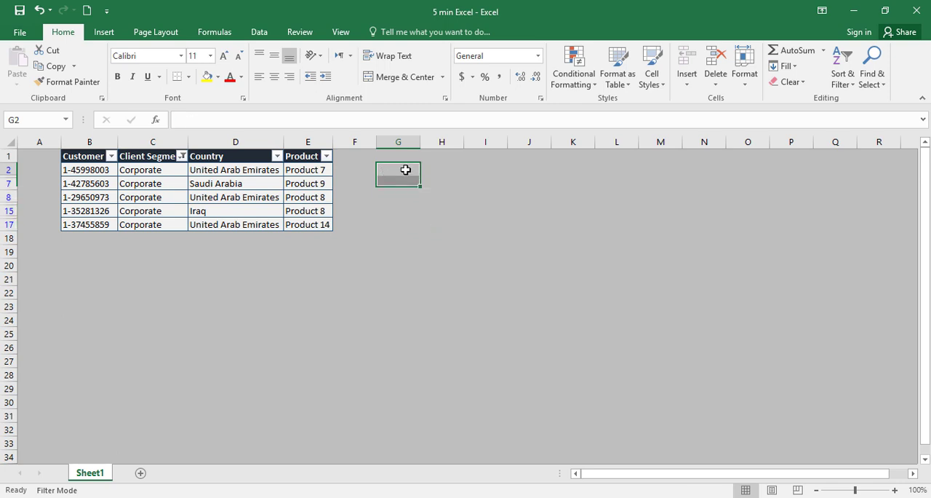
- Enter the formula =C2 in cell G2
{"action": "type", "text": "="}
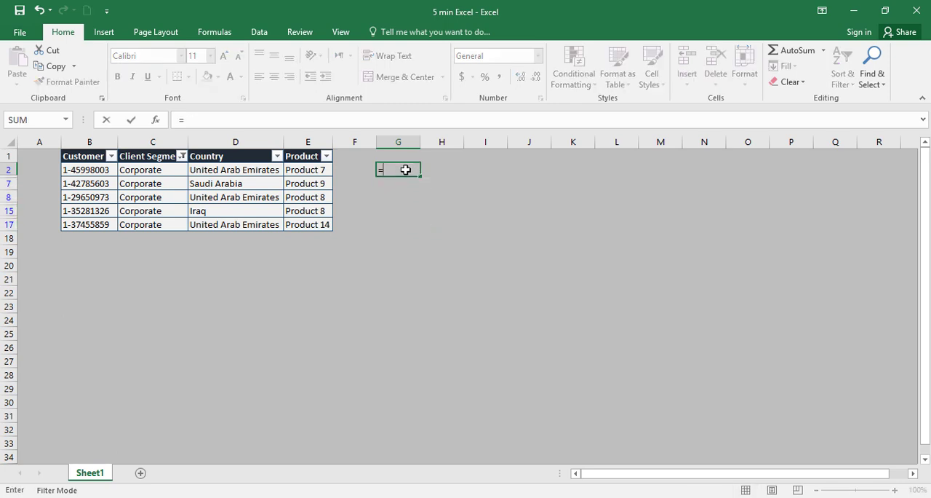
{"action": "left_click", "coordinate": [166, 172]}
{"action": "key", "text": "Return"}
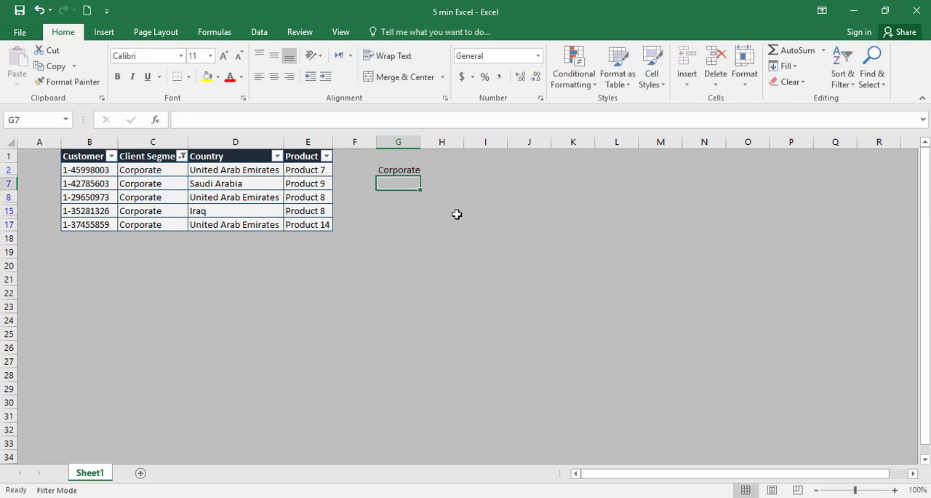
{"action": "left_click", "coordinate": [397, 170]}
{"action": "key", "text": "ctrl+c"}
{"action": "left_click", "coordinate": [398, 192]}
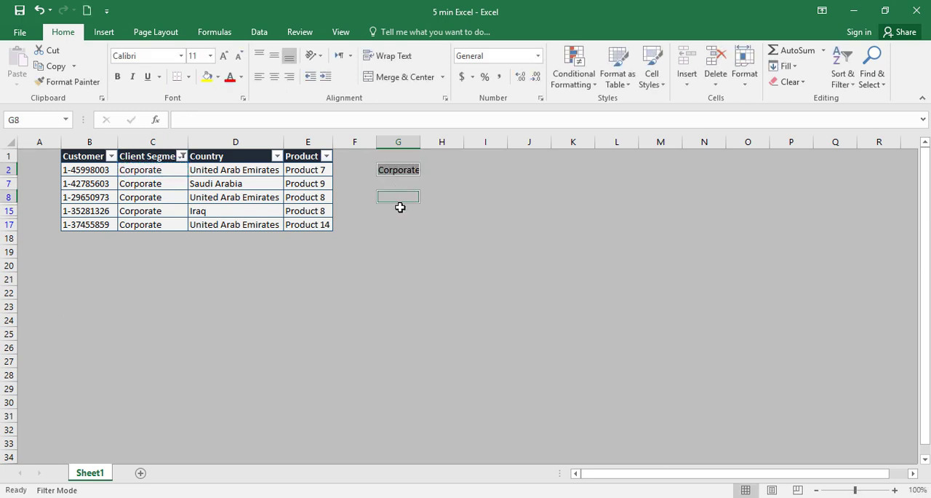
{"action": "left_click", "coordinate": [396, 222], "text": "ctrl"}
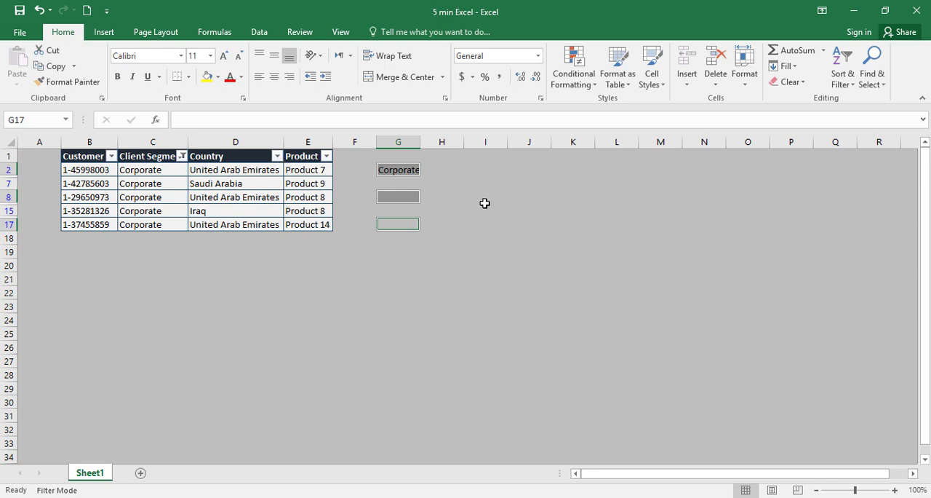
- Enter G2's formula =C2 into the non-adjacent cells G2, G8 and G17 at once, and select the range G2:G17
{"action": "left_click", "coordinate": [397, 220]}
{"action": "left_click", "coordinate": [399, 197], "text": "ctrl"}
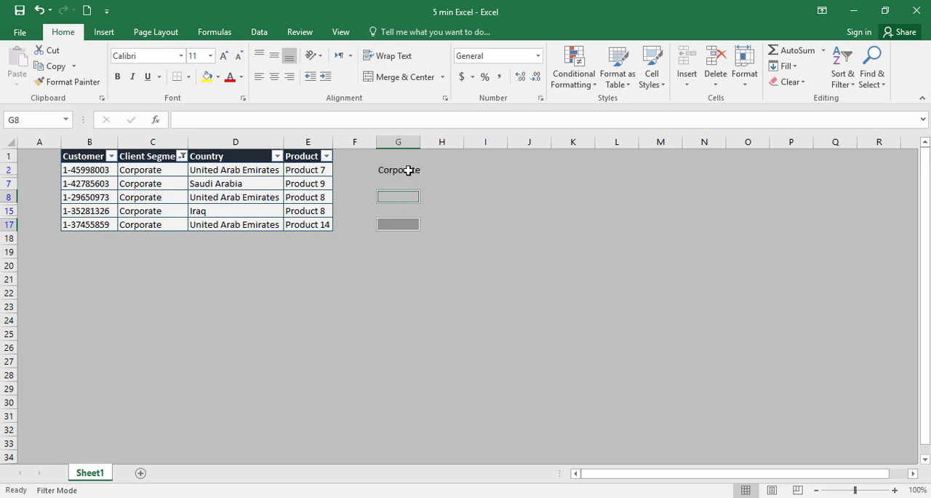
{"action": "left_click", "coordinate": [409, 170], "text": "ctrl"}
{"action": "left_click", "coordinate": [328, 123]}
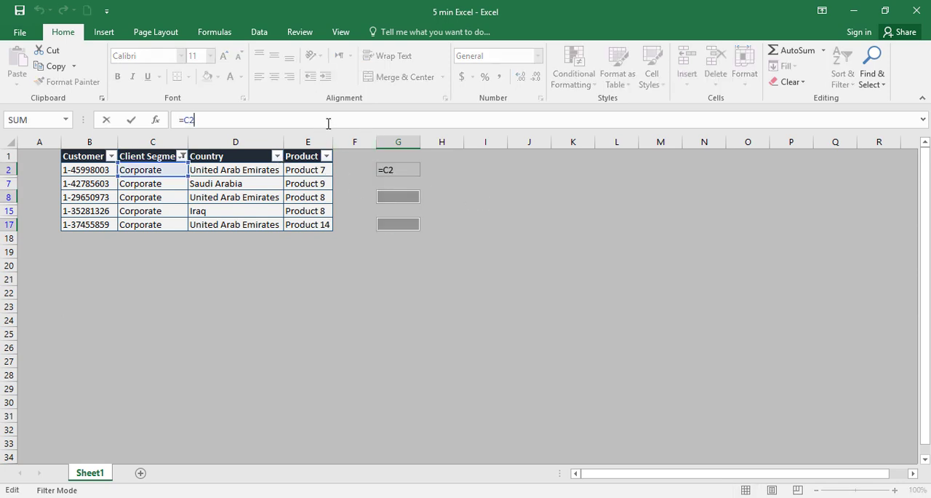
{"action": "key", "text": "ctrl+Return"}
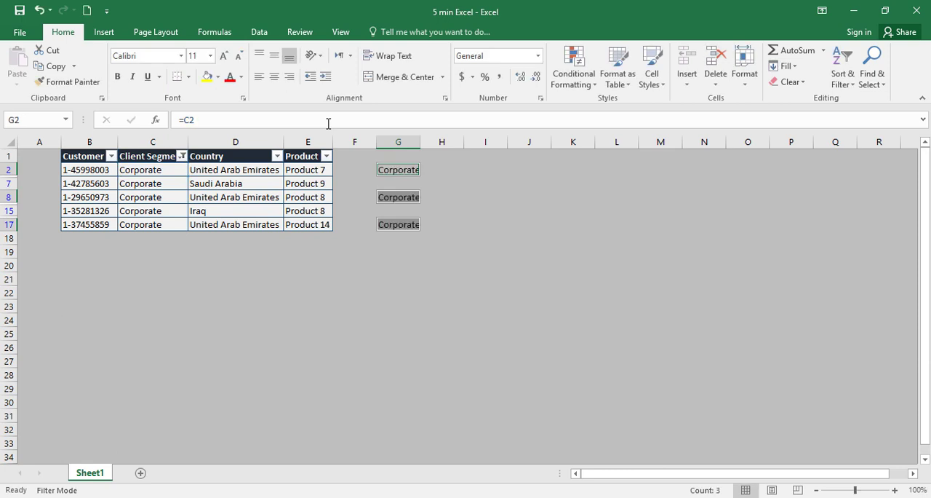
{"action": "left_click", "coordinate": [574, 234]}
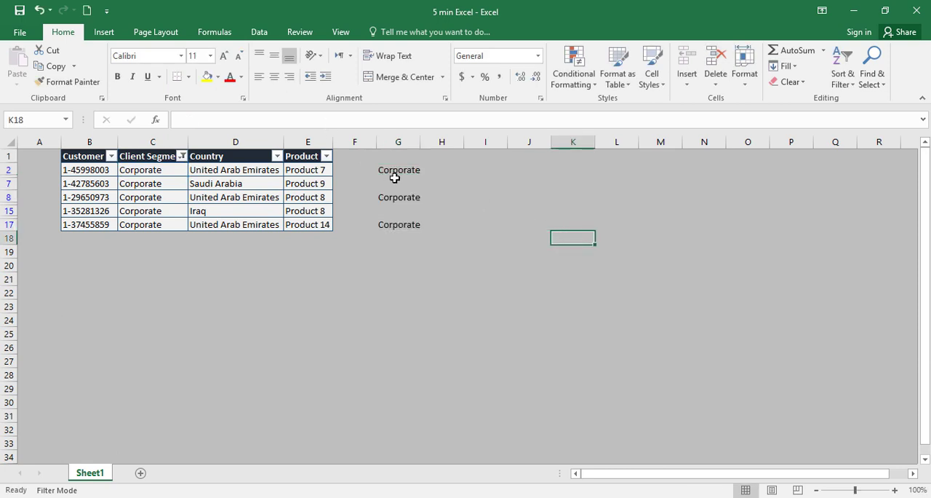
{"action": "left_click_drag", "start_coordinate": [399, 172], "coordinate": [406, 226]}
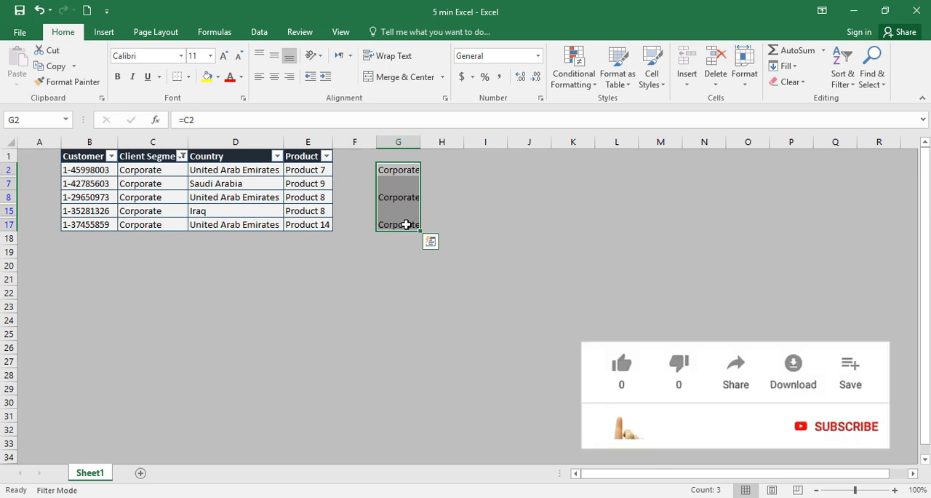